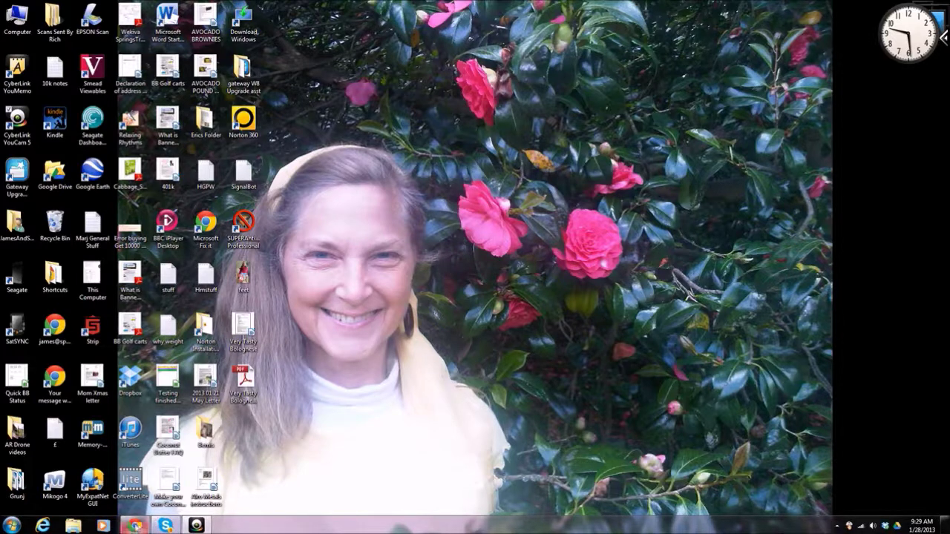
# Launch Internet Explorer from the taskbar so it opens on the Google home page.
pyautogui.moveTo(134, 526)
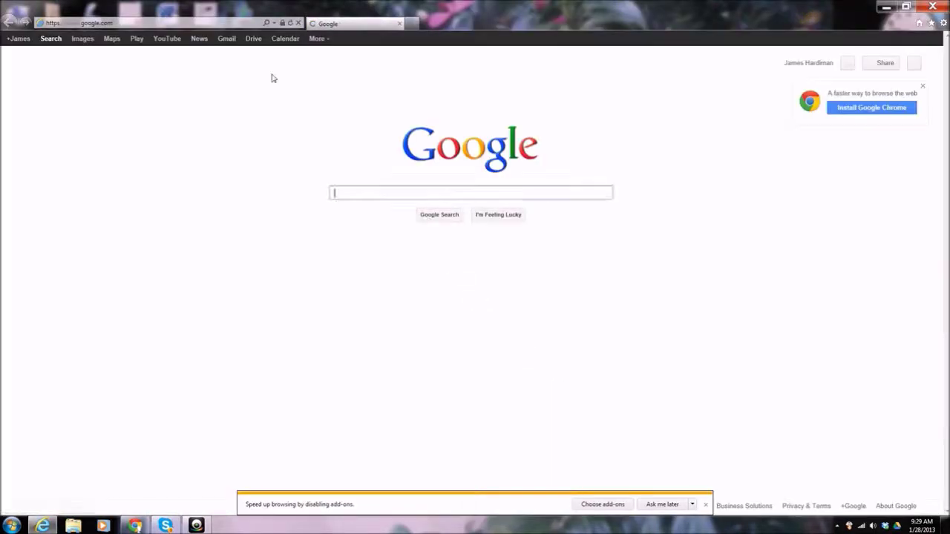
# Search Google for 'oovoo download' and open the official ooVoo download result.
pyautogui.click(138, 22)
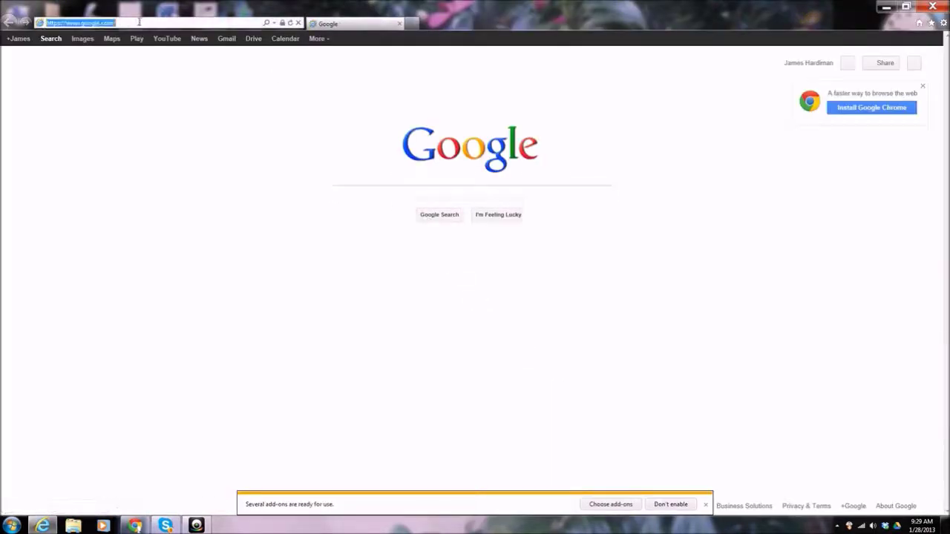
pyautogui.click(375, 193)
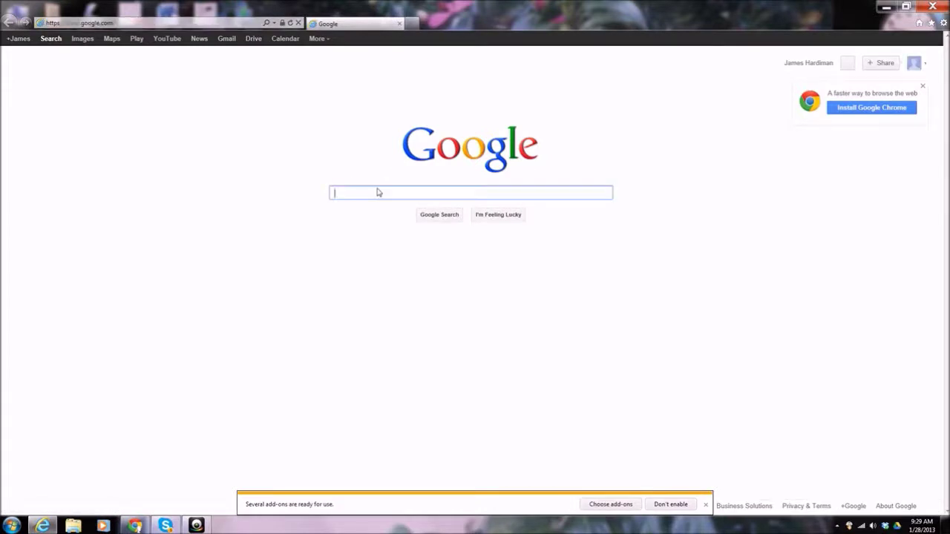
pyautogui.write('oo')
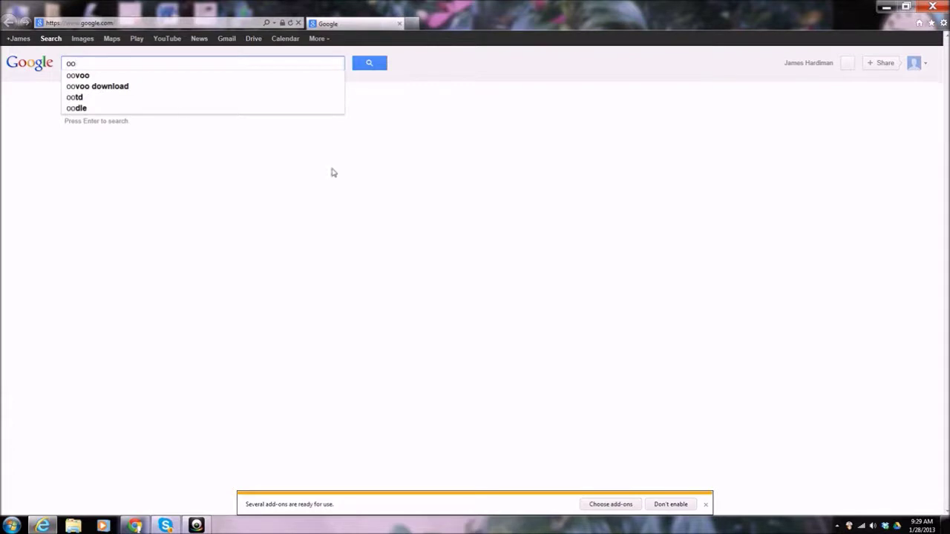
pyautogui.click(120, 87)
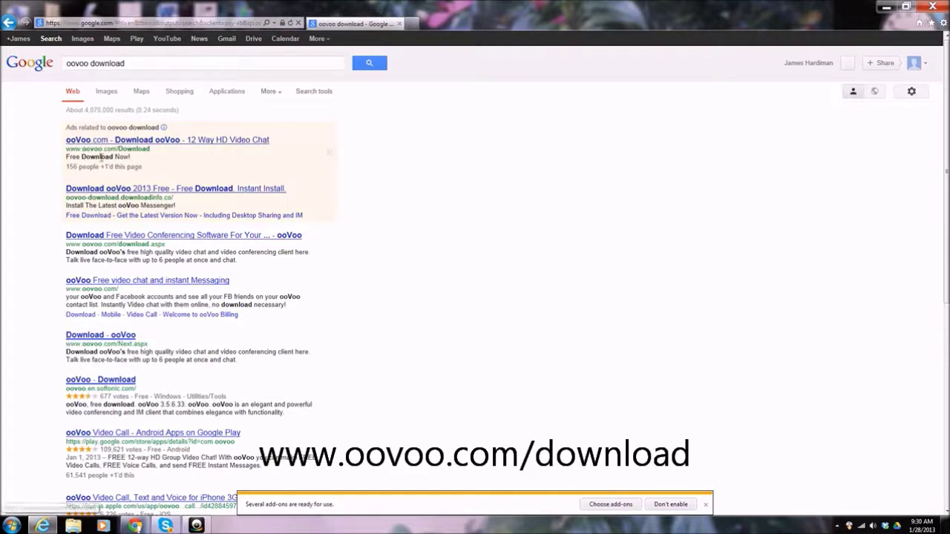
pyautogui.click(145, 147)
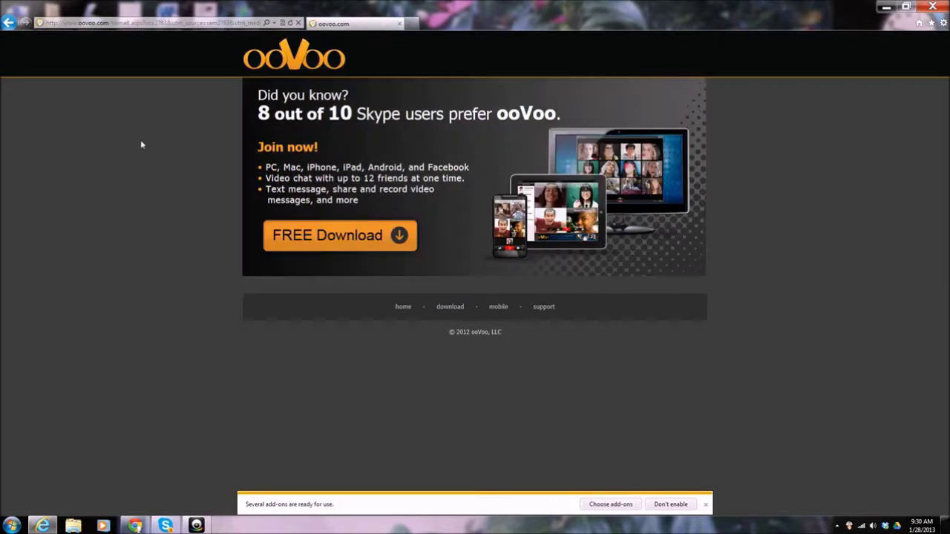
# Start the ooVoo FREE Download from the ooVoo website.
pyautogui.click(334, 239)
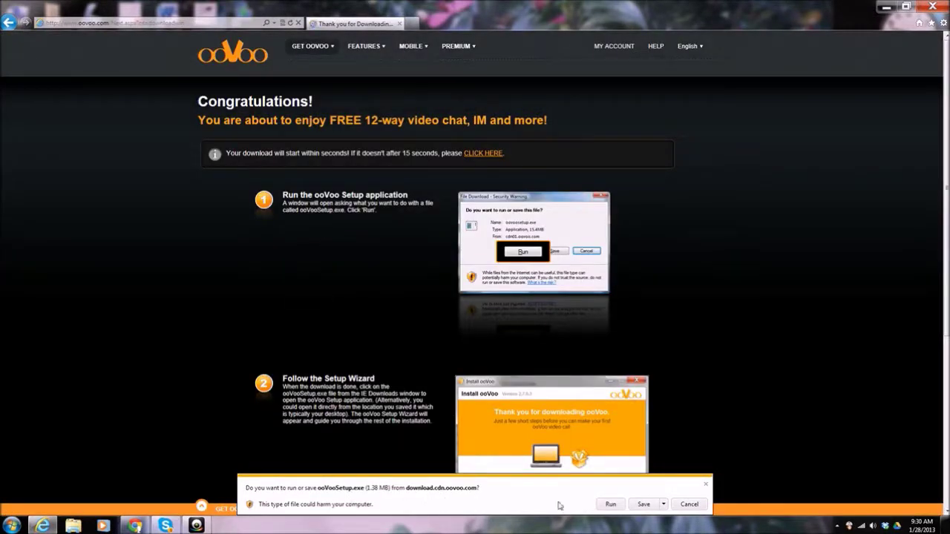
# Run the downloaded ooVooSetup.exe and dismiss the add-ons notification bar.
pyautogui.click(610, 505)
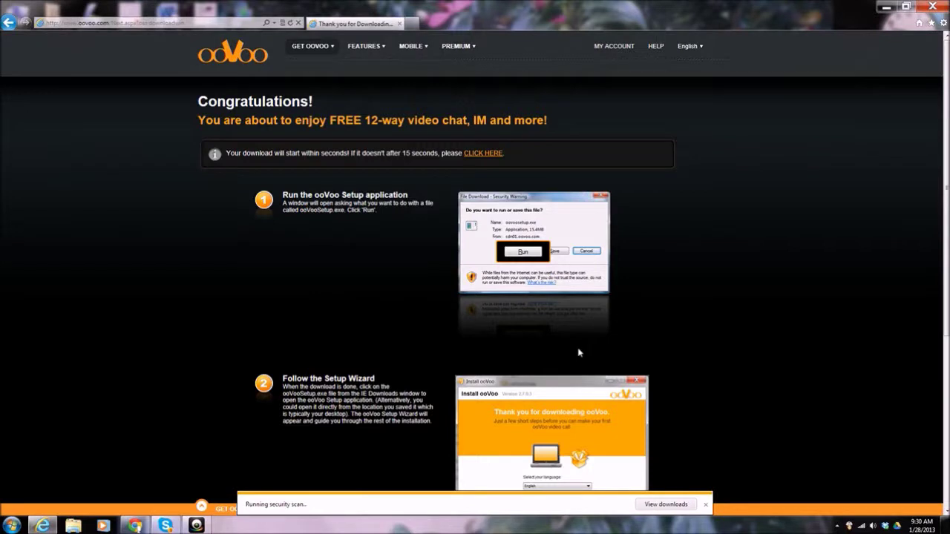
pyautogui.scroll(1, 580, 353)
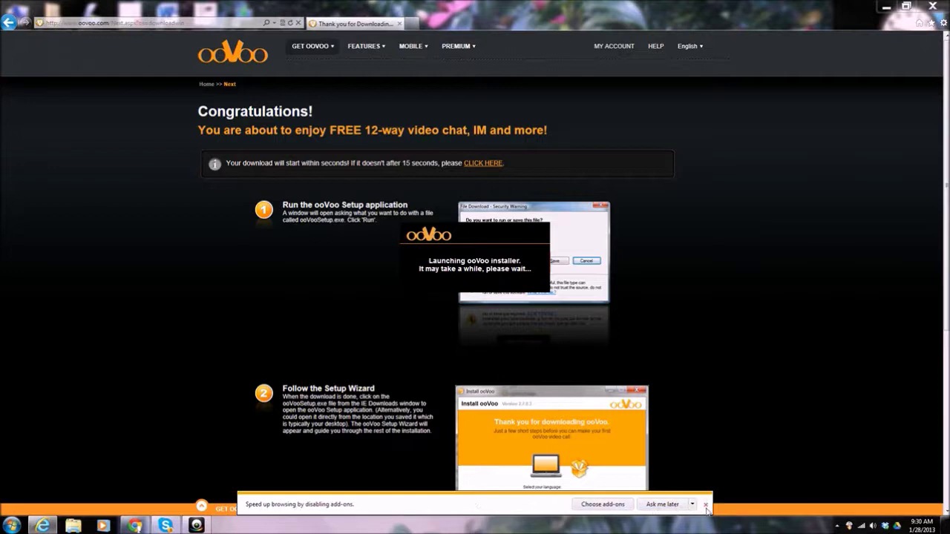
pyautogui.click(706, 505)
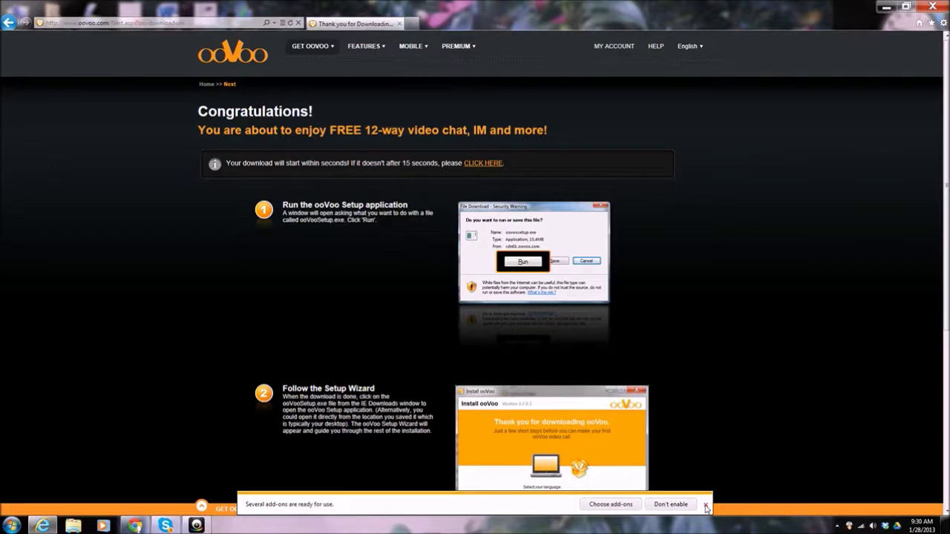
pyautogui.click(706, 506)
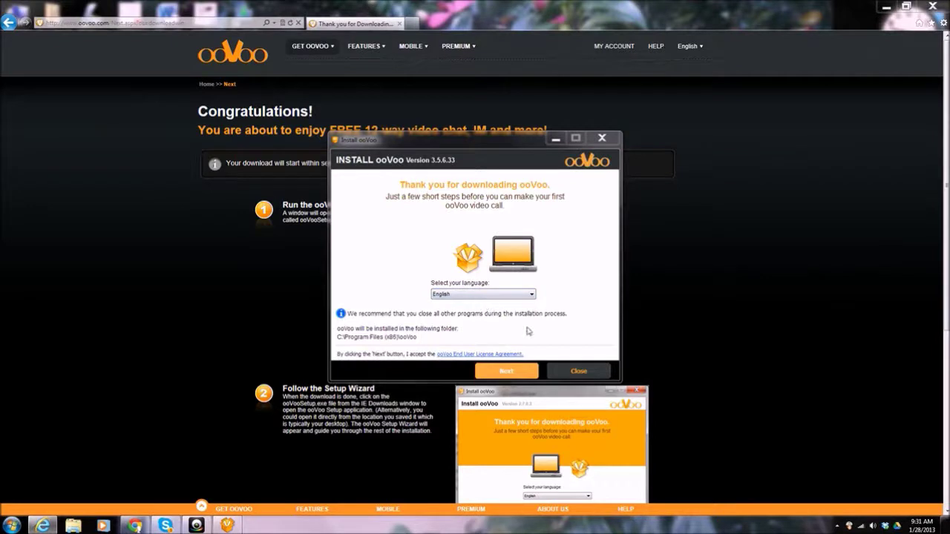
# Install ooVoo 3.5.6.33 in English to the default folder, skipping the coupon add-on offer.
pyautogui.click(516, 378)
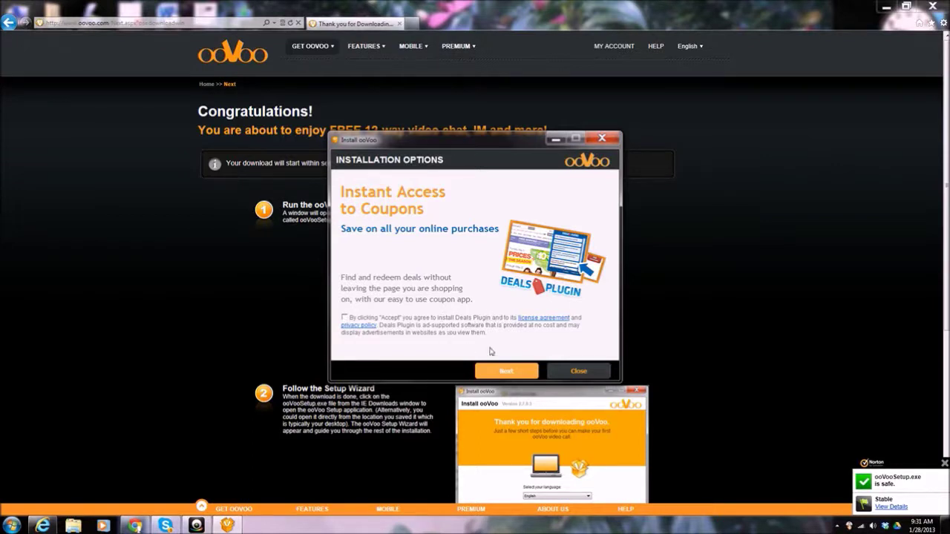
pyautogui.click(507, 371)
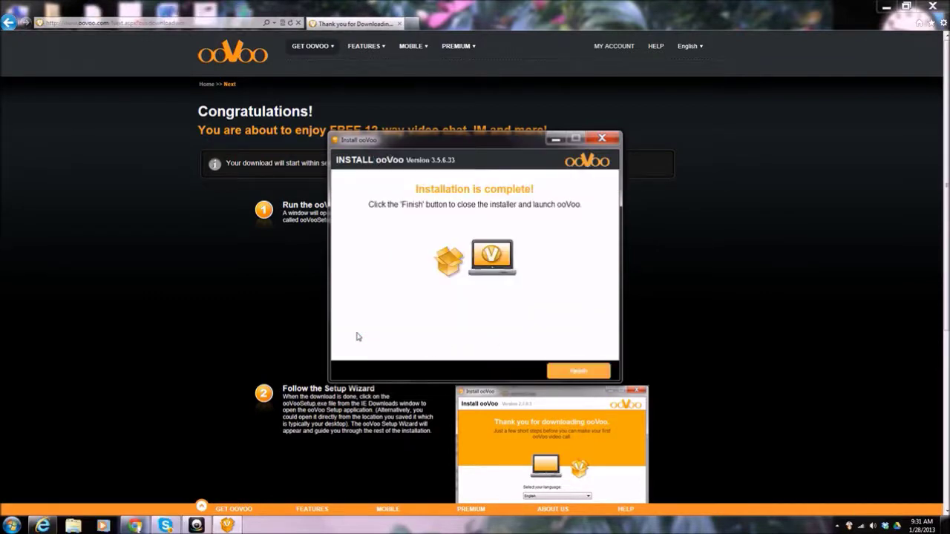
pyautogui.click(580, 372)
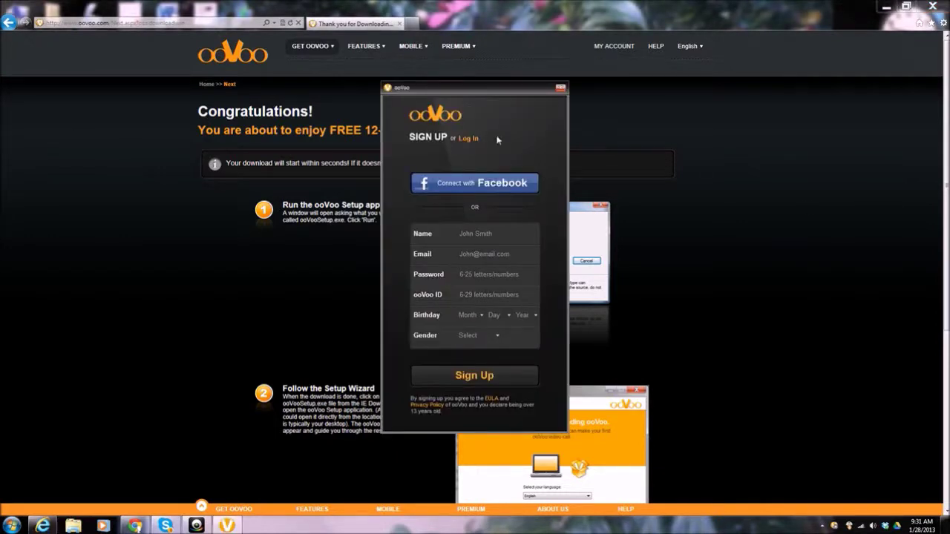
# Enter the user's full name, e-mail address and an account password in the sign-up form.
pyautogui.click(496, 233)
pyautogui.click(492, 255)
pyautogui.press('BackSpace')
pyautogui.press('BackSpace')
pyautogui.press('BackSpace')
pyautogui.press('BackSpace')
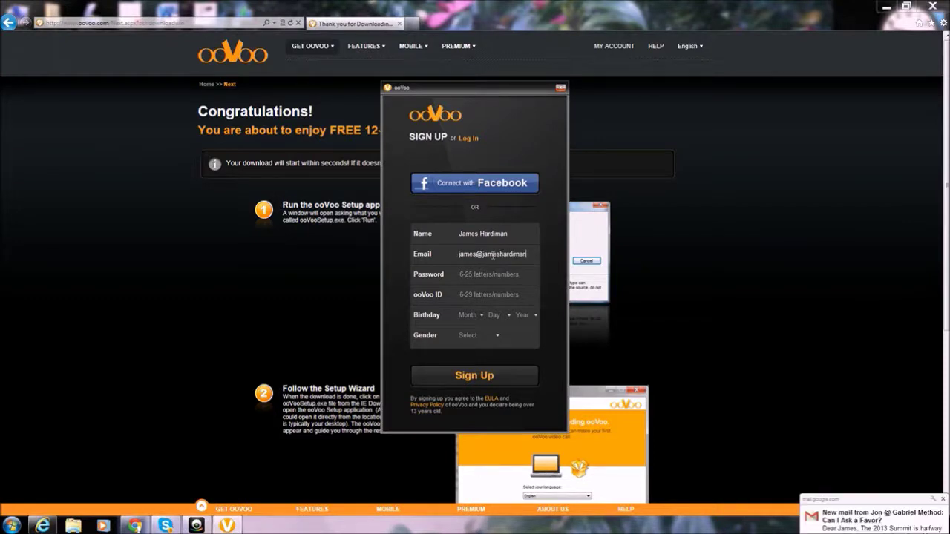
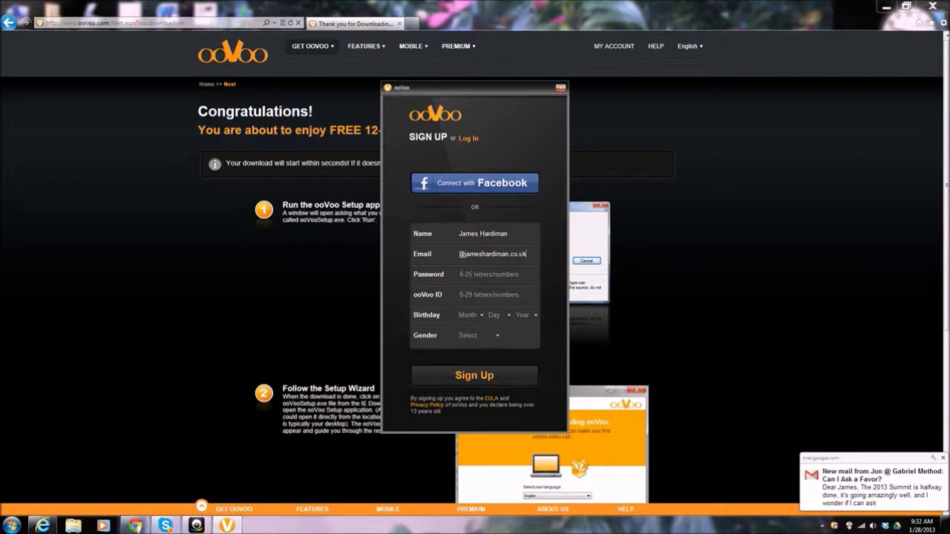
pyautogui.press('Tab')
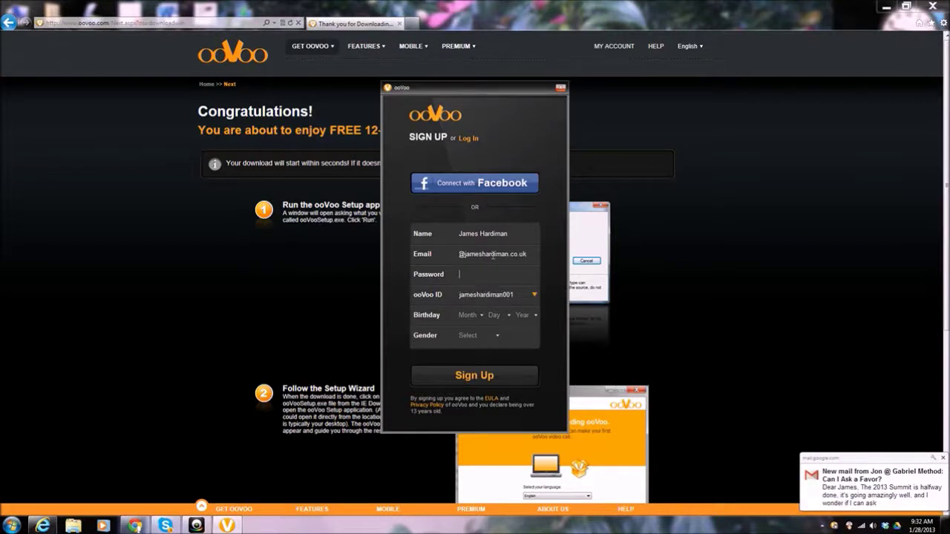
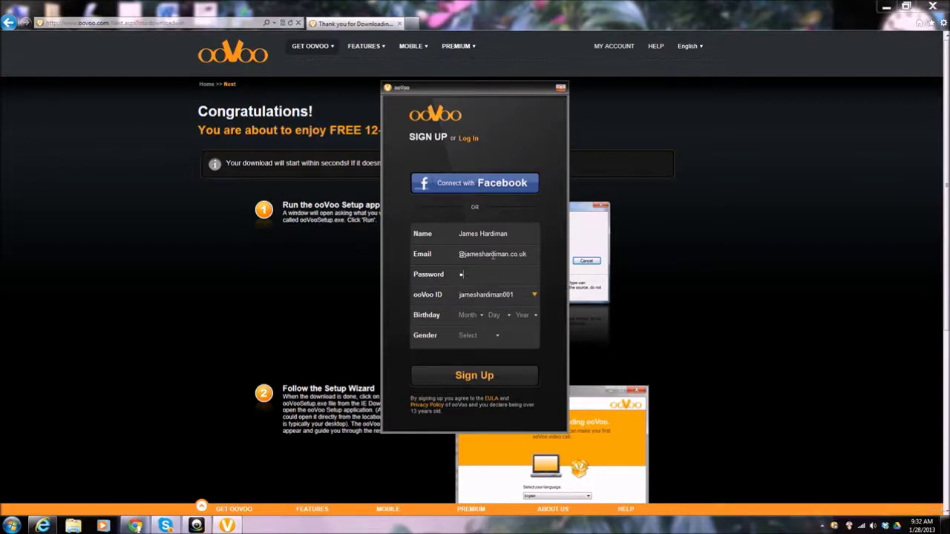
# Select the birth month, day and year from the Birthday dropdowns.
pyautogui.click(466, 315)
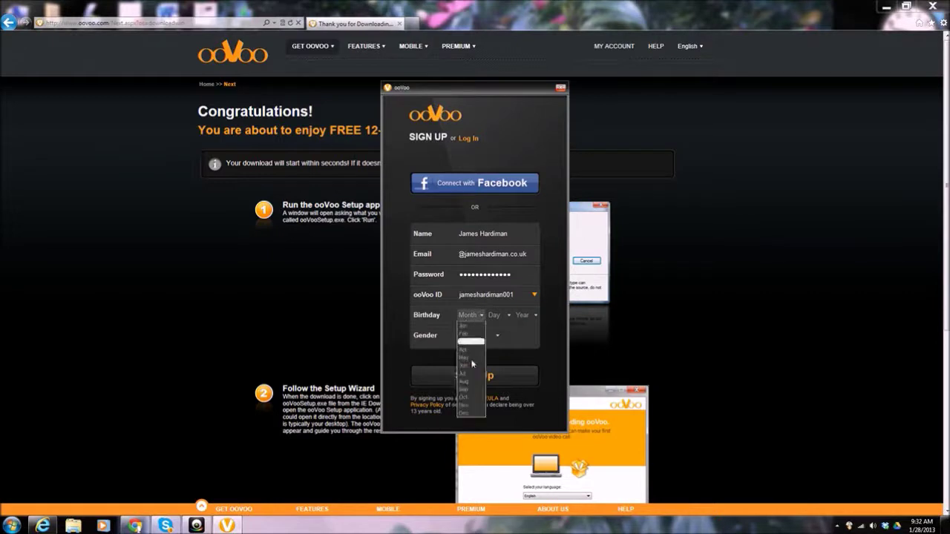
pyautogui.click(470, 412)
pyautogui.click(494, 315)
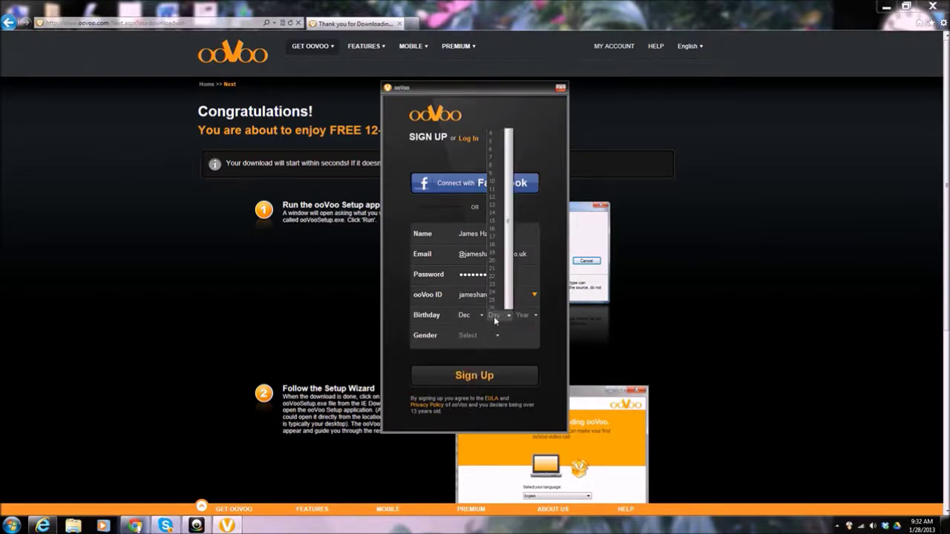
pyautogui.click(492, 297)
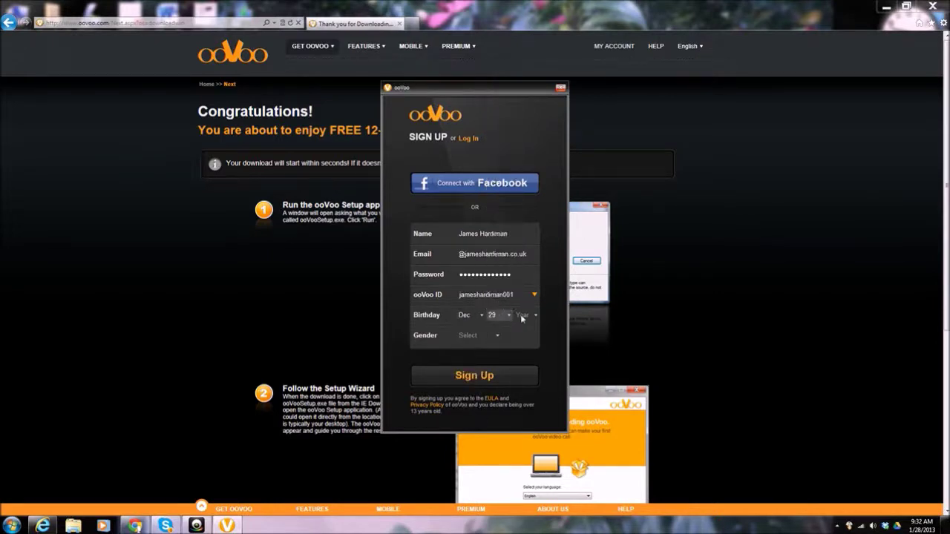
pyautogui.click(522, 315)
pyautogui.click(537, 300)
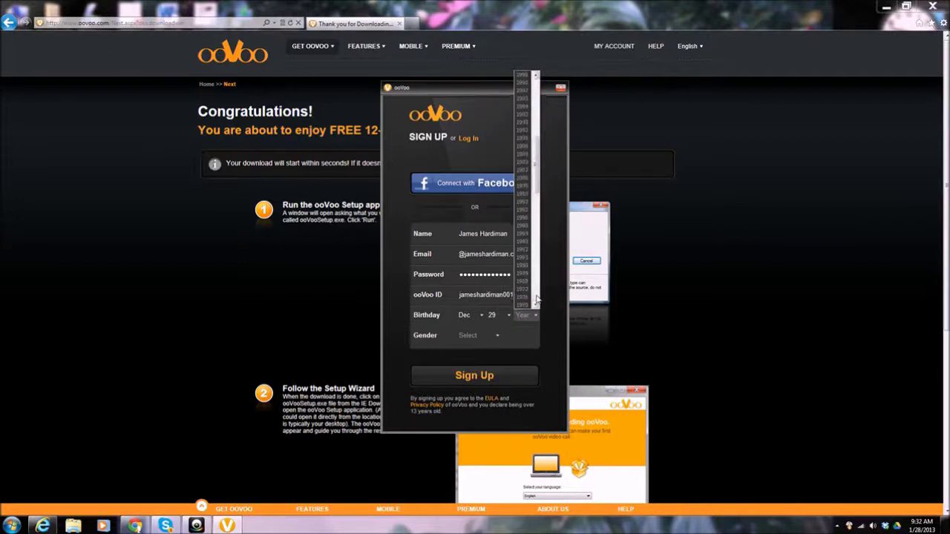
pyautogui.click(537, 301)
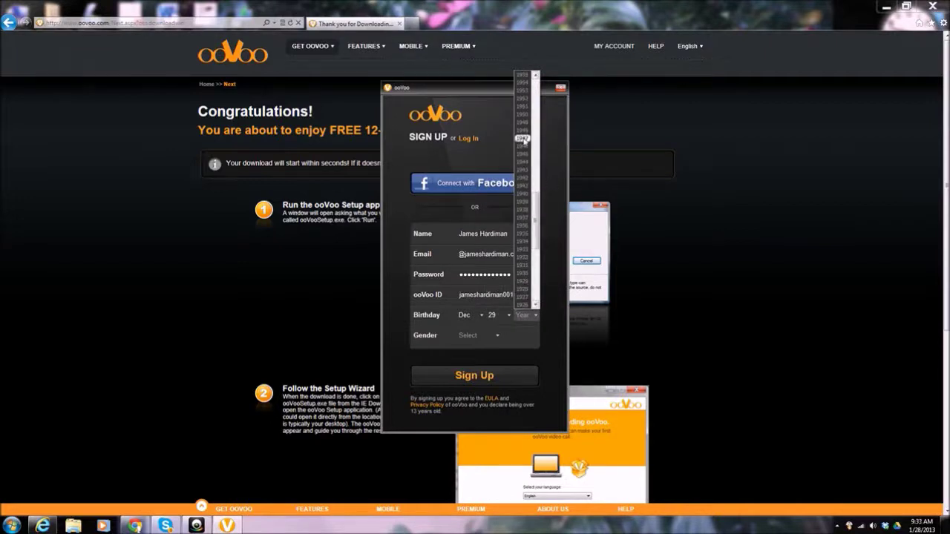
pyautogui.click(524, 139)
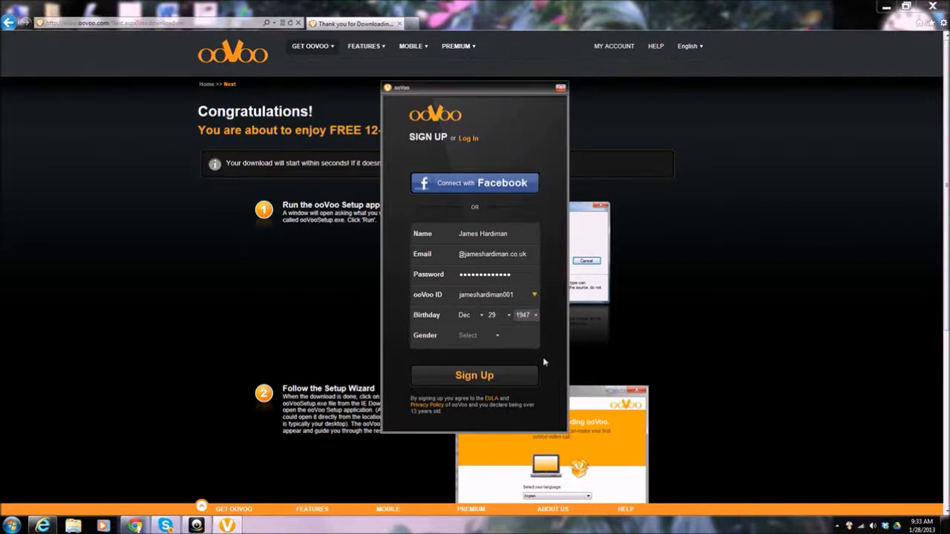
# Set the gender to Male and submit the sign-up.
pyautogui.click(496, 336)
pyautogui.click(486, 354)
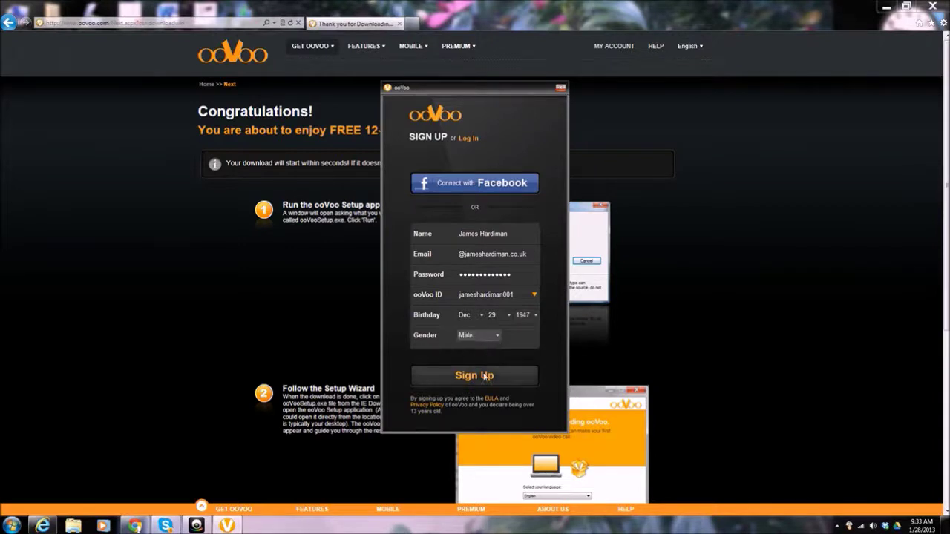
pyautogui.click(475, 376)
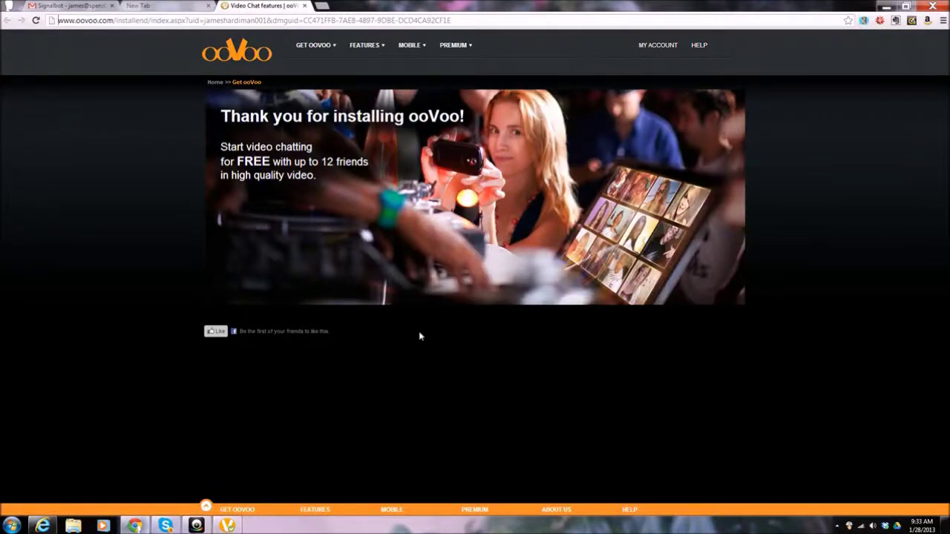
# Minimize the Chrome thank-you page to reveal the ooVoo contacts window.
pyautogui.click(890, 9)
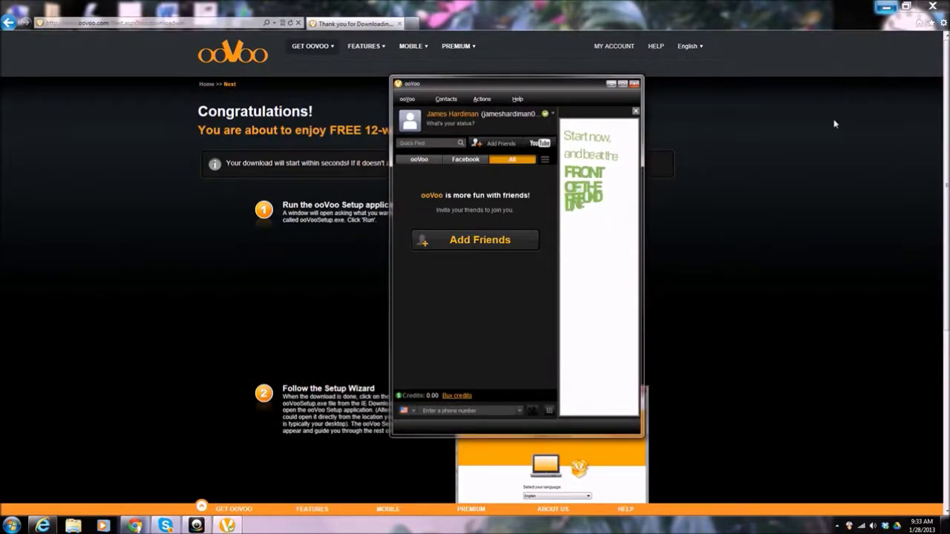